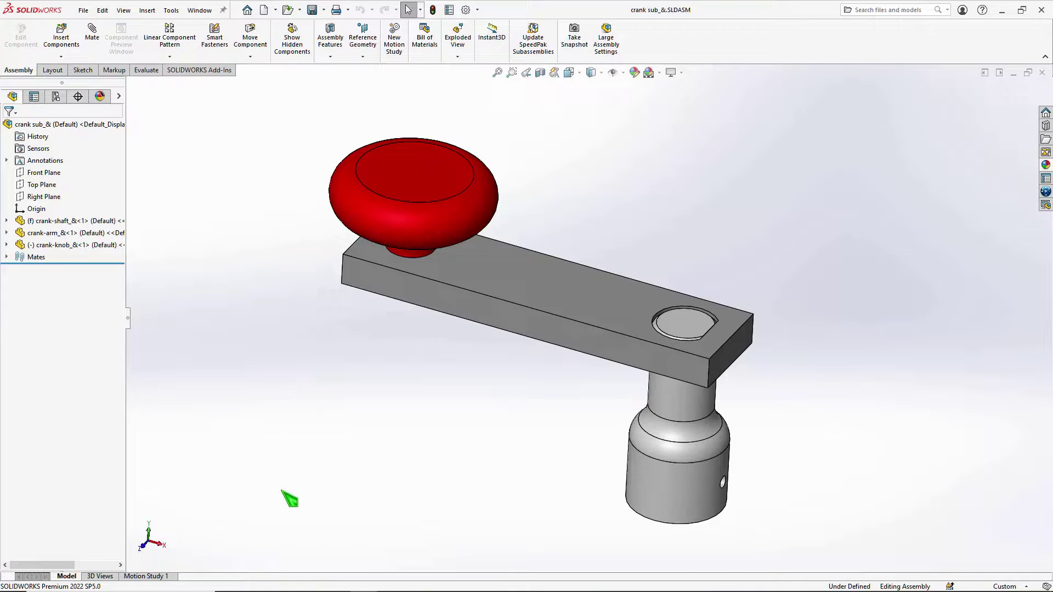
Step: Bring up the 3DEXPERIENCE dashboard in the browser, visit the solidworks.com home page, then return to it
{"action": "mouse_move", "coordinate": [289, 590]}
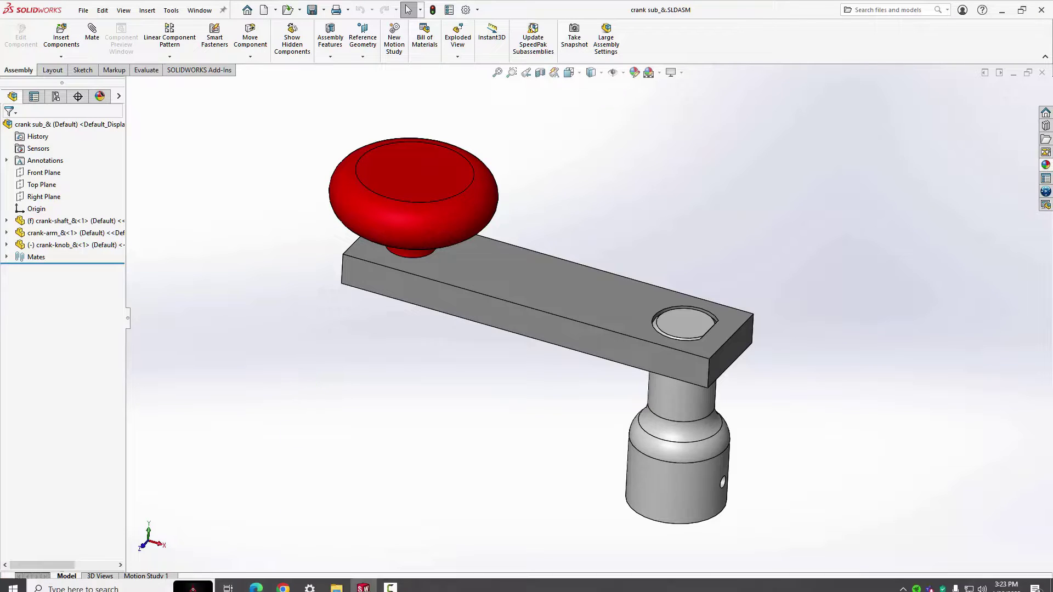
{"action": "left_click", "coordinate": [283, 581]}
{"action": "left_click", "coordinate": [142, 67]}
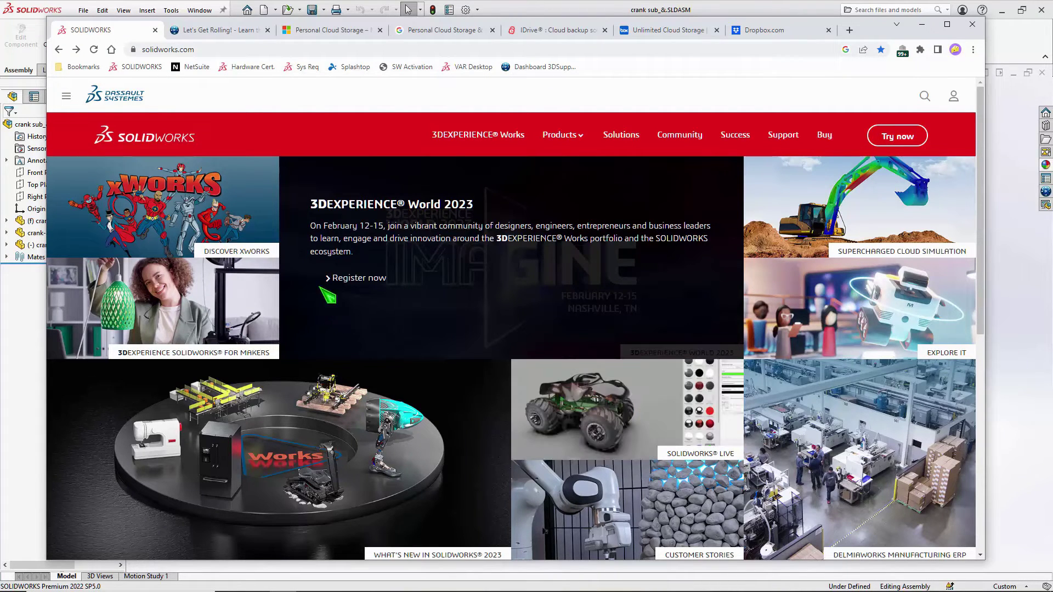
{"action": "left_click", "coordinate": [219, 32]}
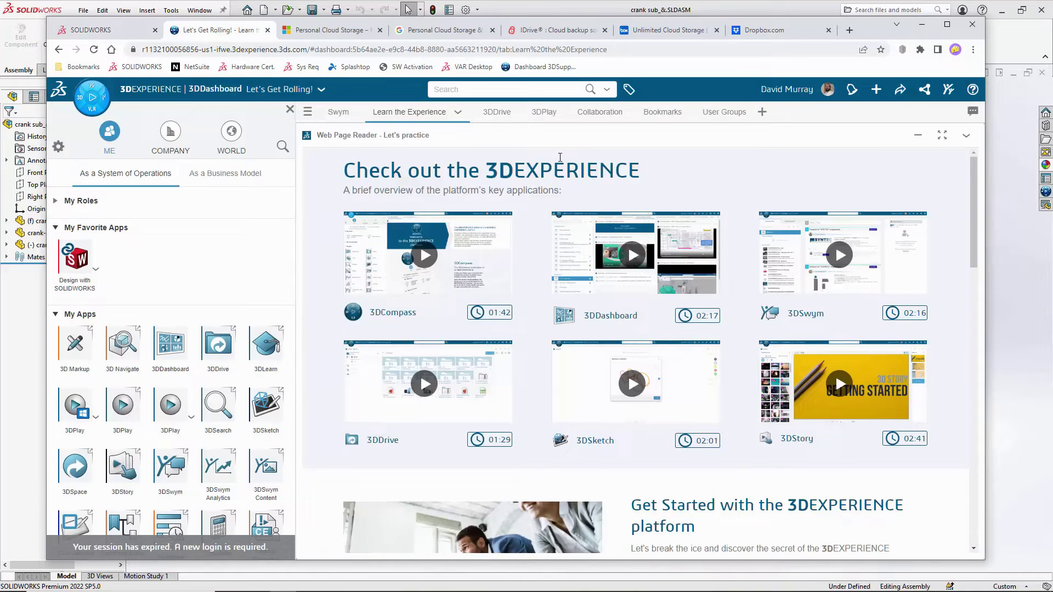
Step: Browse the dashboard's bookmarks, Common Space files, 3DPlay and Learn the Experience views, and toggle the apps panel
{"action": "left_click", "coordinate": [663, 112]}
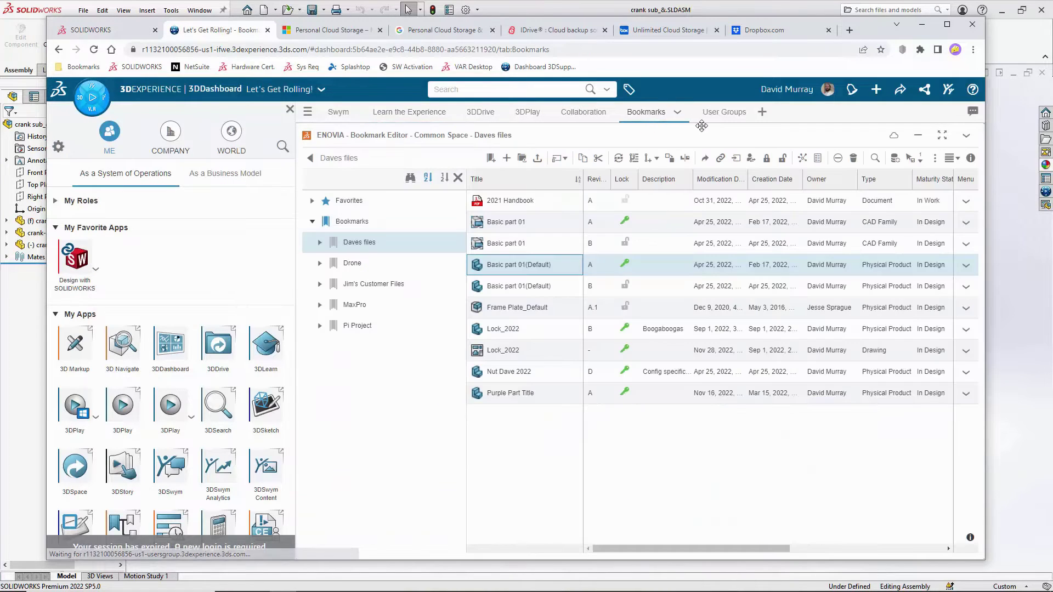
{"action": "left_click", "coordinate": [583, 113]}
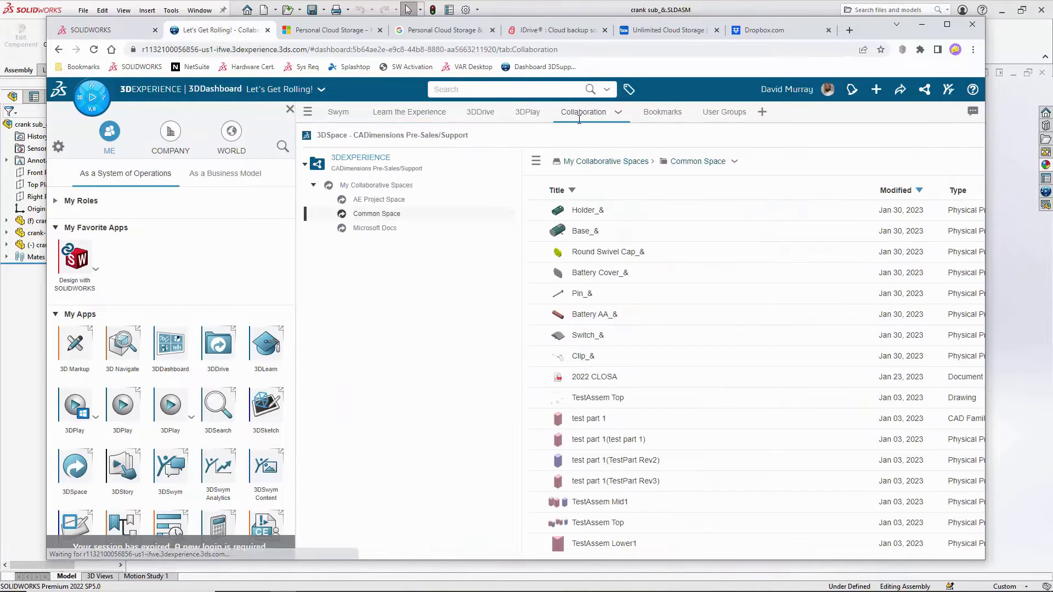
{"action": "left_click", "coordinate": [528, 113]}
{"action": "left_click", "coordinate": [409, 112]}
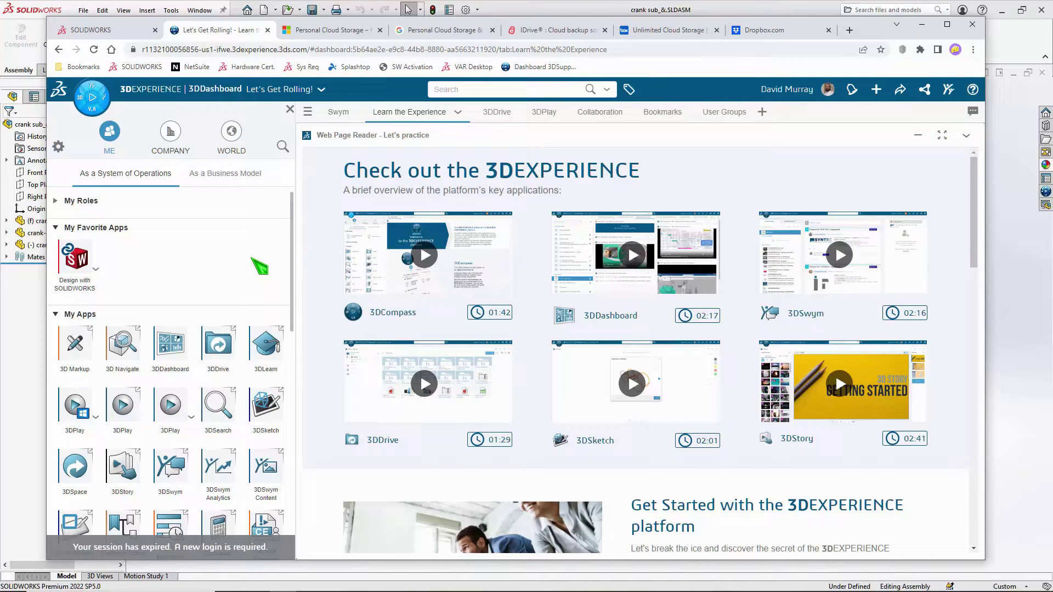
{"action": "left_click", "coordinate": [92, 104]}
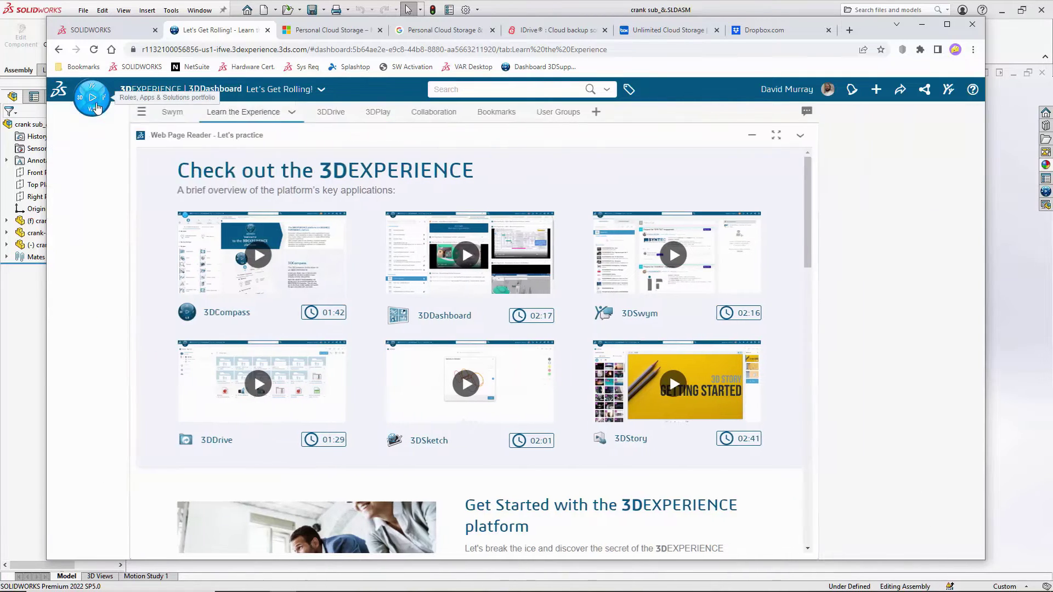
{"action": "left_click", "coordinate": [92, 110]}
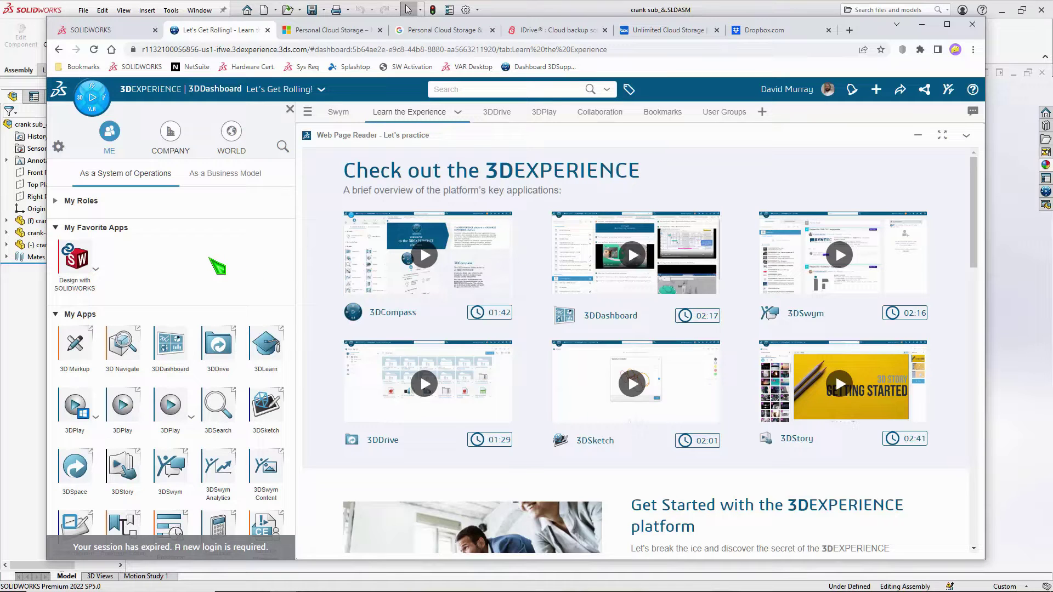
Step: Back in SOLIDWORKS, enable the 3DEXPERIENCE add-in with Start Up checked in the Add-Ins dialog
{"action": "left_click", "coordinate": [557, 10]}
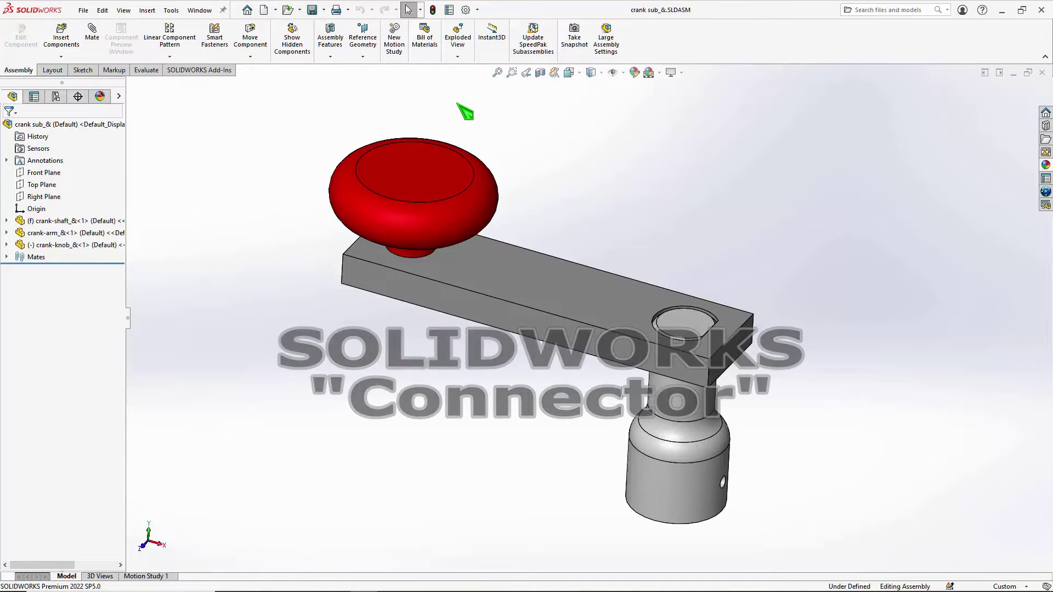
{"action": "left_click", "coordinate": [478, 10]}
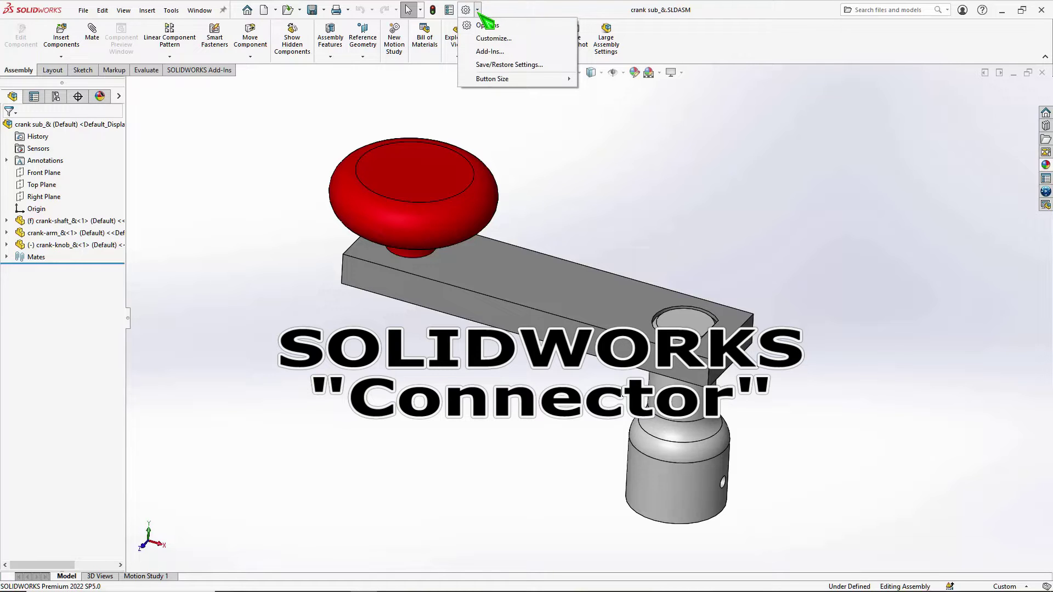
{"action": "left_click", "coordinate": [490, 51]}
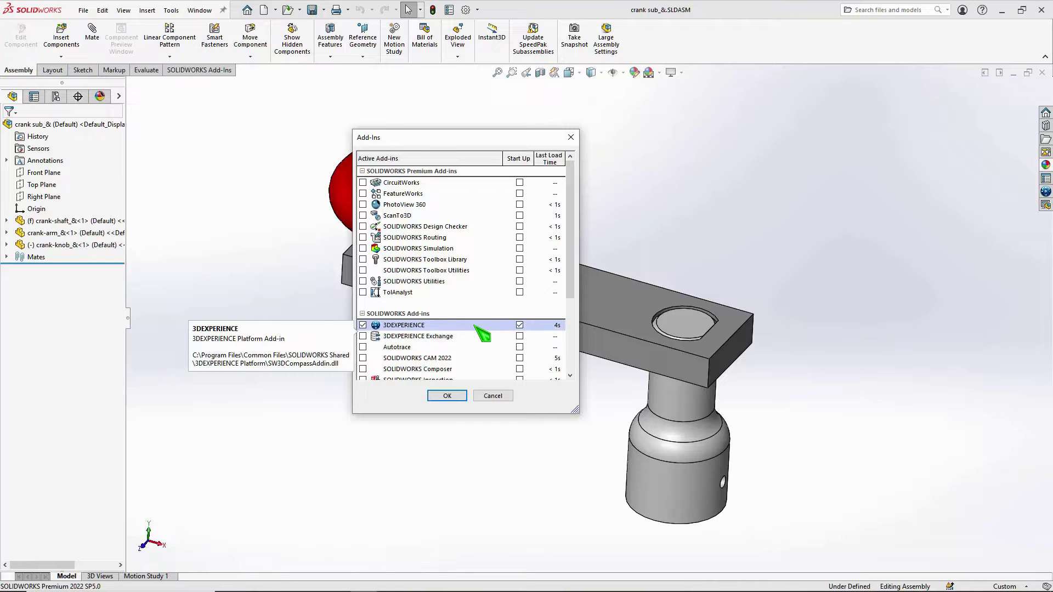
{"action": "left_click", "coordinate": [456, 397]}
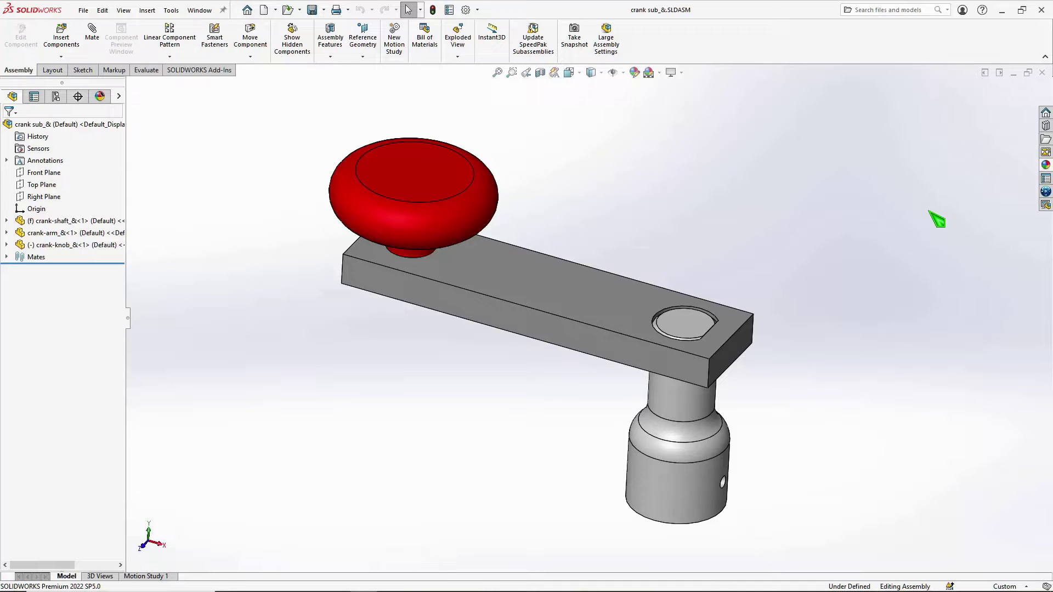
{"action": "left_click", "coordinate": [1045, 191]}
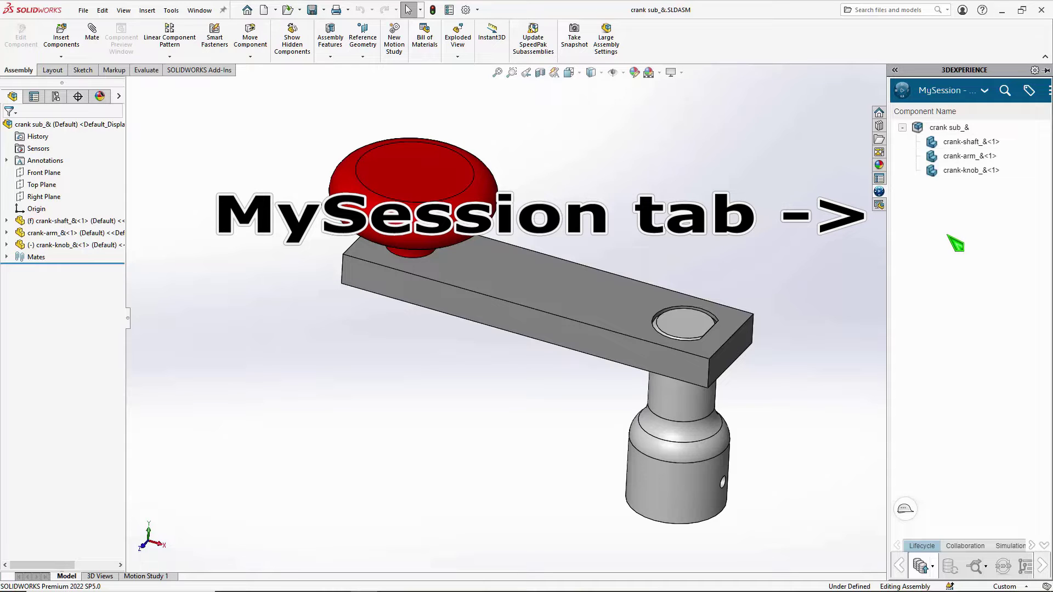
{"action": "left_click", "coordinate": [879, 205]}
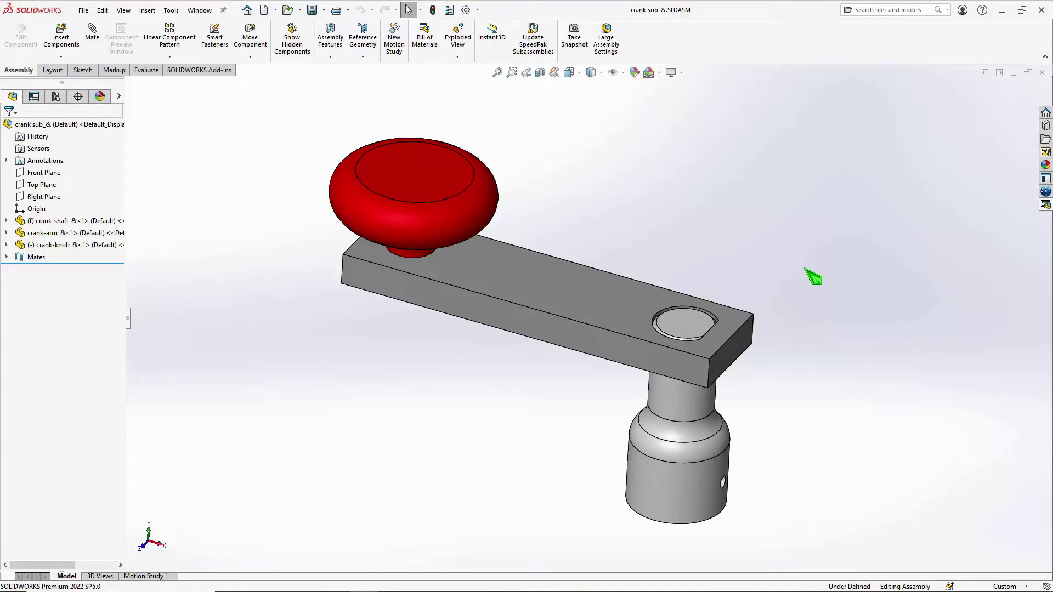
Step: Expand the Display Pane beside the crank design tree and show the Lifecycle and Collaboration status columns
{"action": "left_click", "coordinate": [118, 96]}
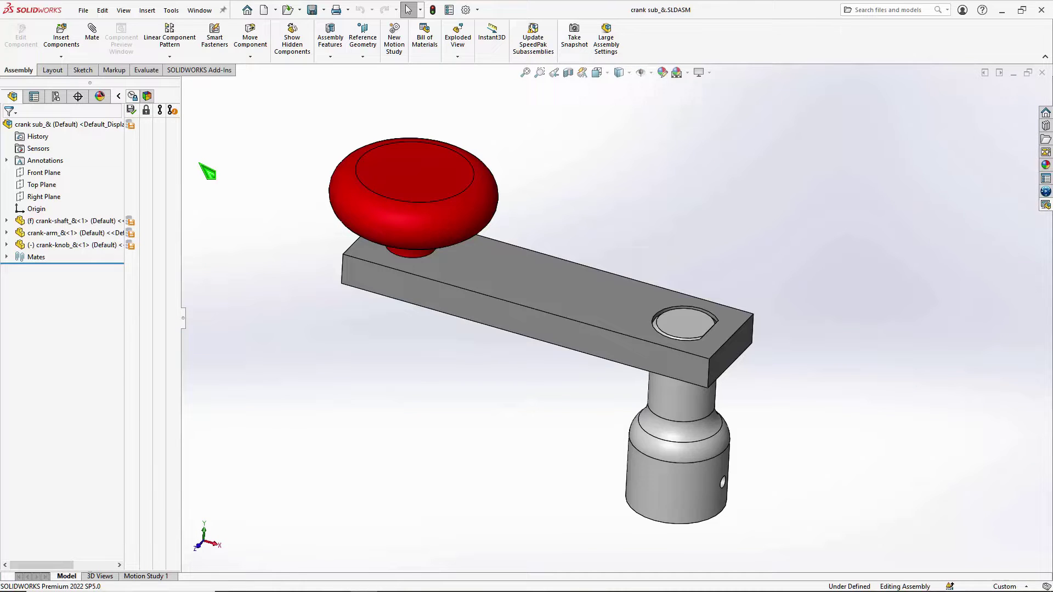
{"action": "left_click", "coordinate": [147, 96]}
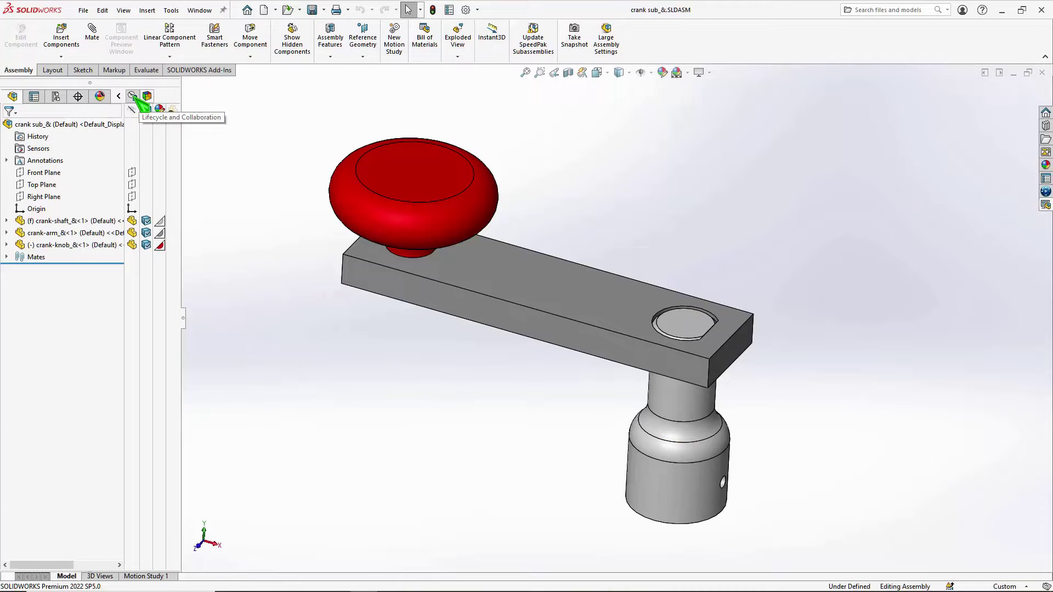
{"action": "left_click", "coordinate": [132, 96]}
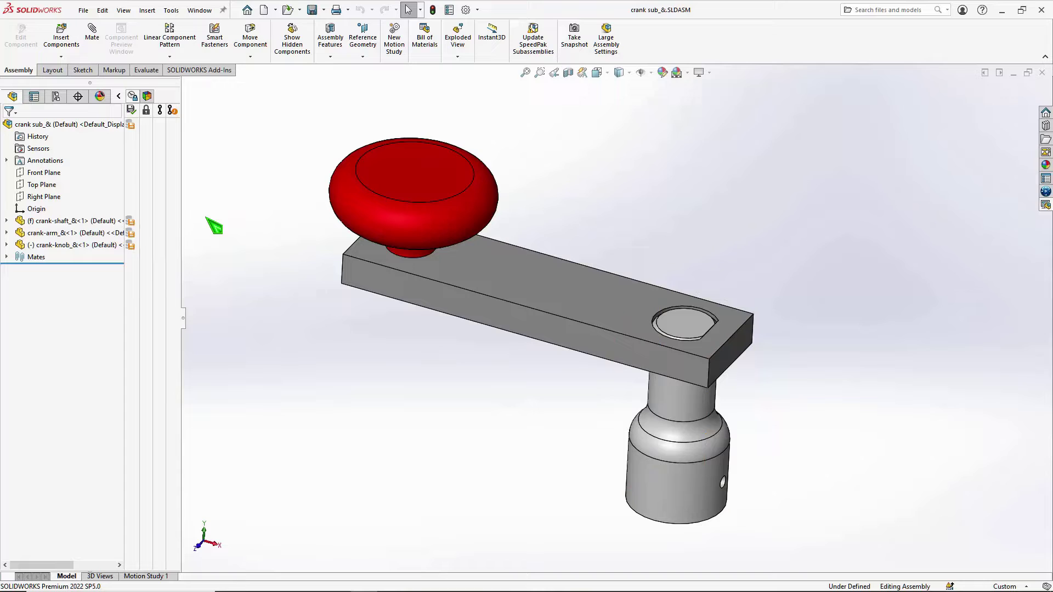
Step: Open the crank-shaft part and copy it to 3DEXPERIENCE with Save to 3DEXPERIENCE, leaving it Not Locked
{"action": "left_click", "coordinate": [104, 222]}
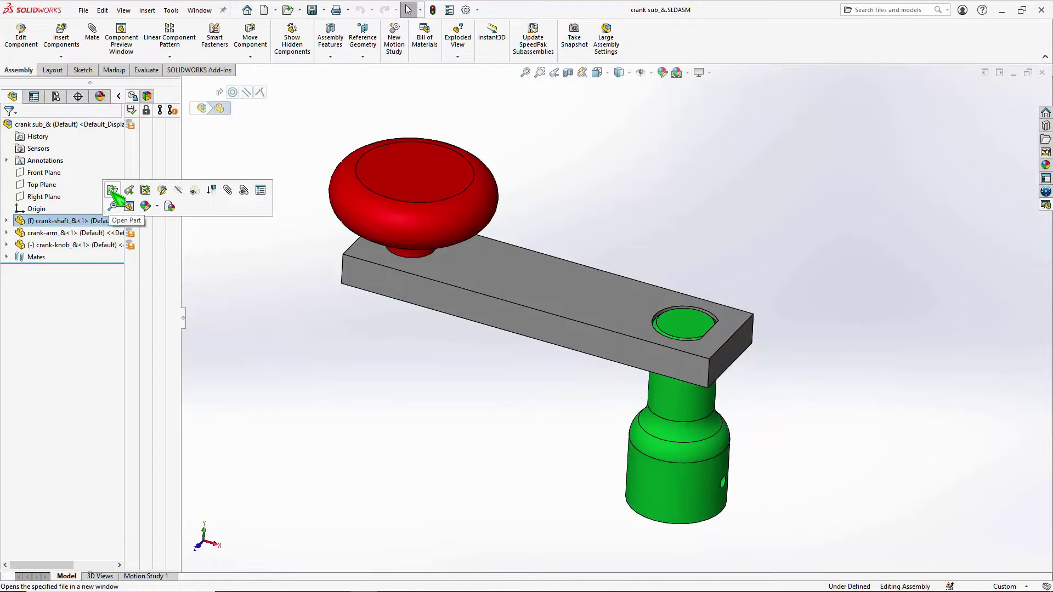
{"action": "left_click", "coordinate": [113, 191]}
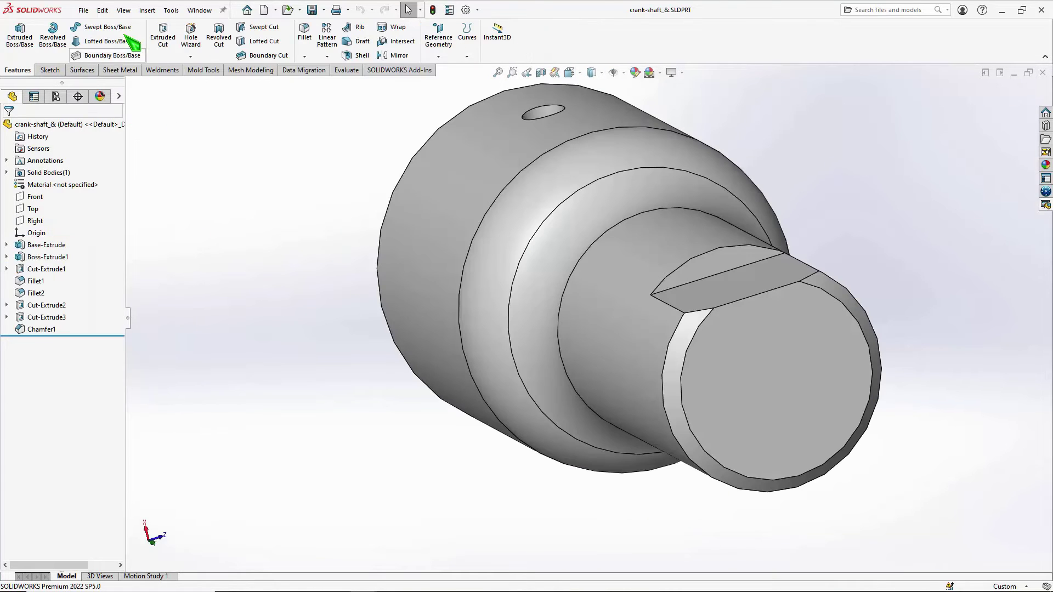
{"action": "left_click", "coordinate": [84, 11]}
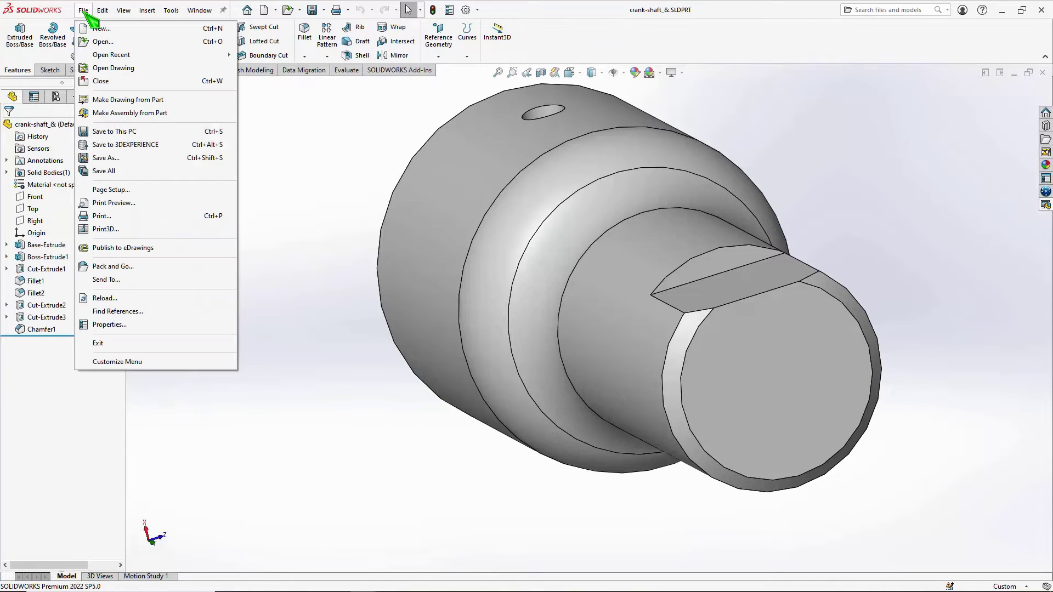
{"action": "left_click", "coordinate": [159, 146]}
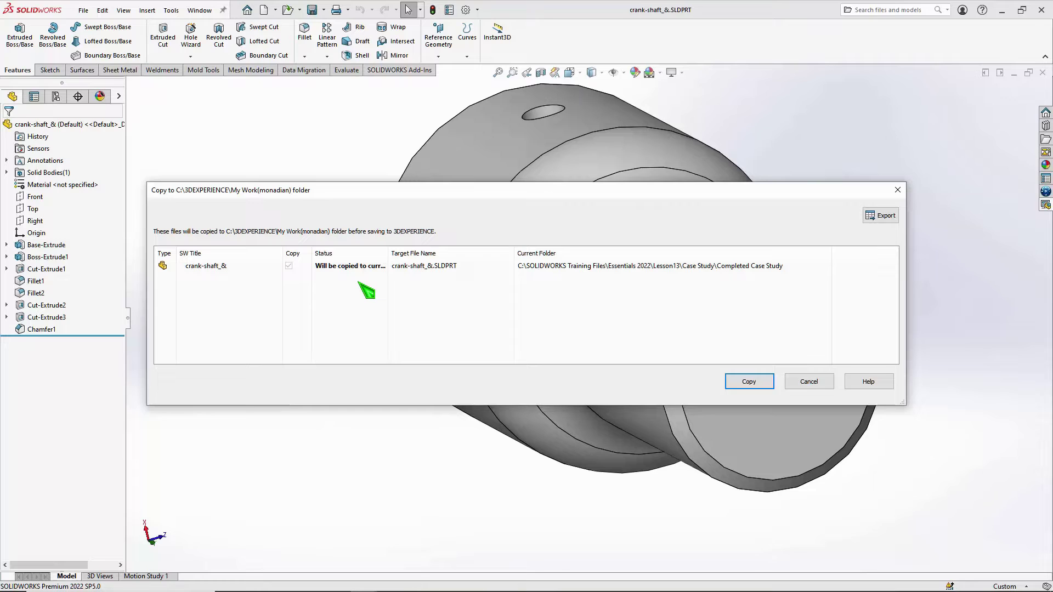
{"action": "mouse_move", "coordinate": [388, 254]}
{"action": "left_mouse_down"}
{"action": "mouse_move", "coordinate": [510, 251]}
{"action": "mouse_move", "coordinate": [390, 250]}
{"action": "left_mouse_up"}
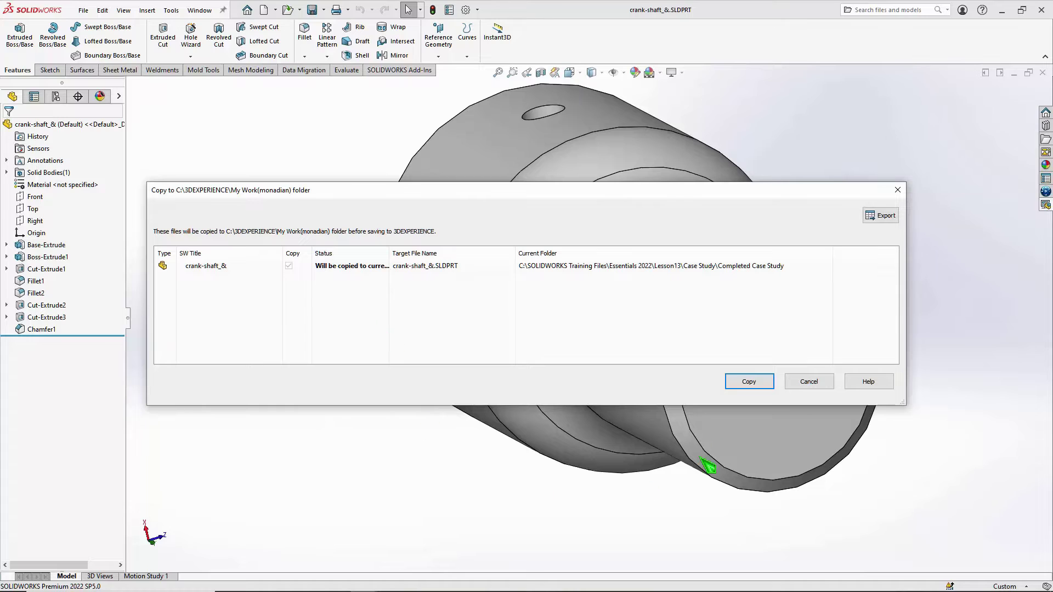
{"action": "left_click", "coordinate": [749, 382]}
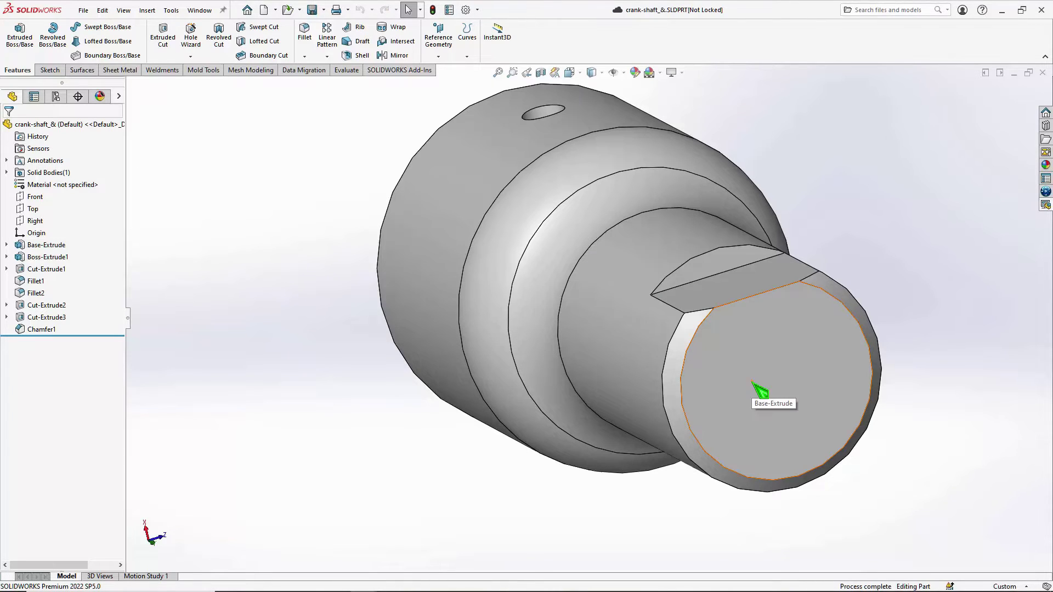
Step: Switch to the crank sub assembly, where crank-shaft shows locked at revision -.1, and dismiss the lock notification
{"action": "middle_click_drag", "start_coordinate": [327, 407], "coordinate": [311, 269]}
{"action": "key", "text": "f"}
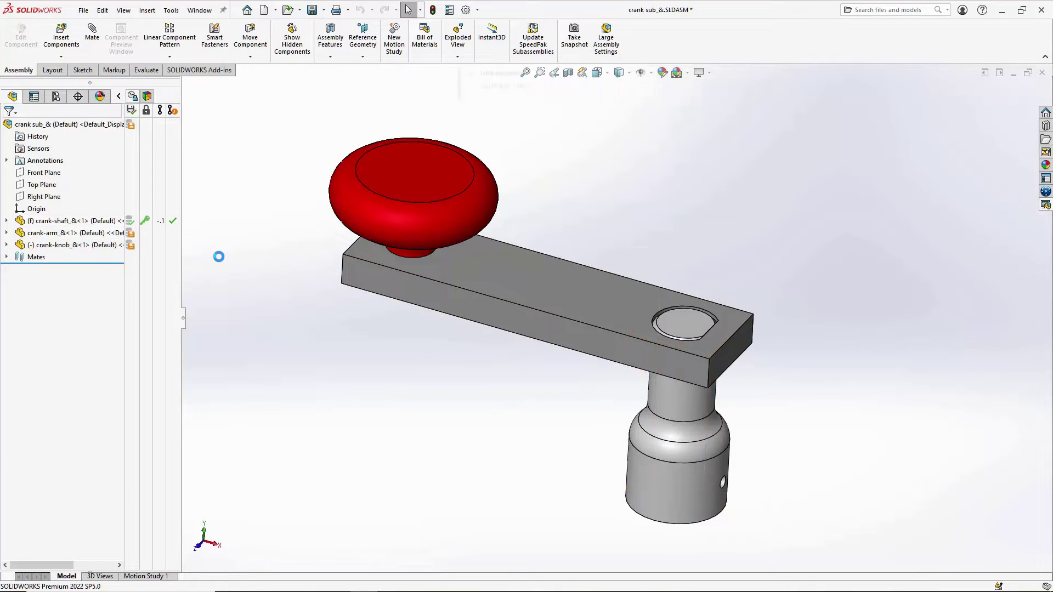
{"action": "mouse_move", "coordinate": [243, 241]}
{"action": "middle_mouse_down"}
{"action": "mouse_move", "coordinate": [233, 252]}
{"action": "mouse_move", "coordinate": [235, 234]}
{"action": "middle_mouse_up"}
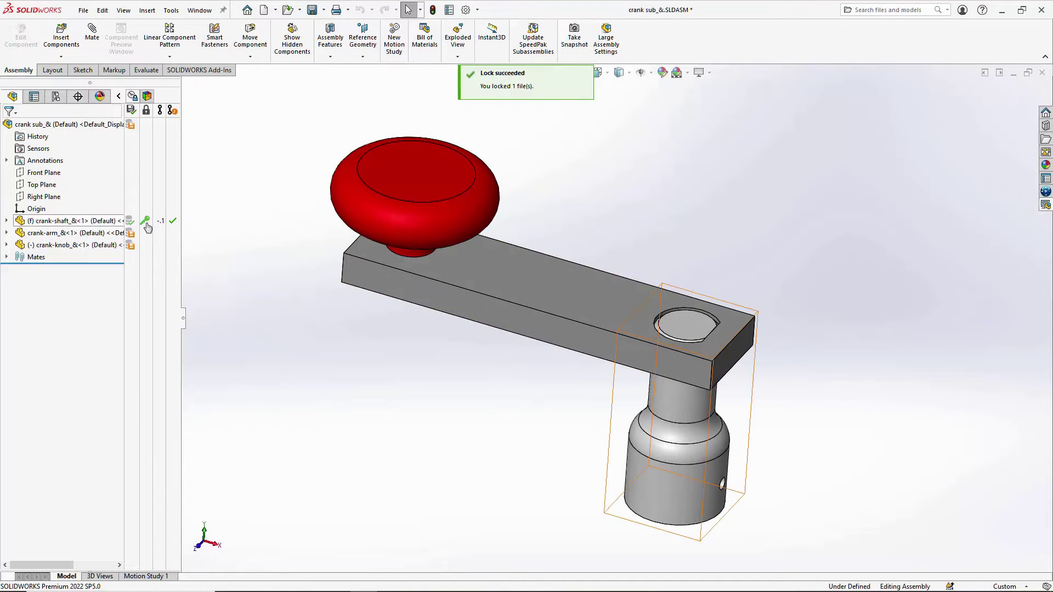
{"action": "mouse_move", "coordinate": [147, 227]}
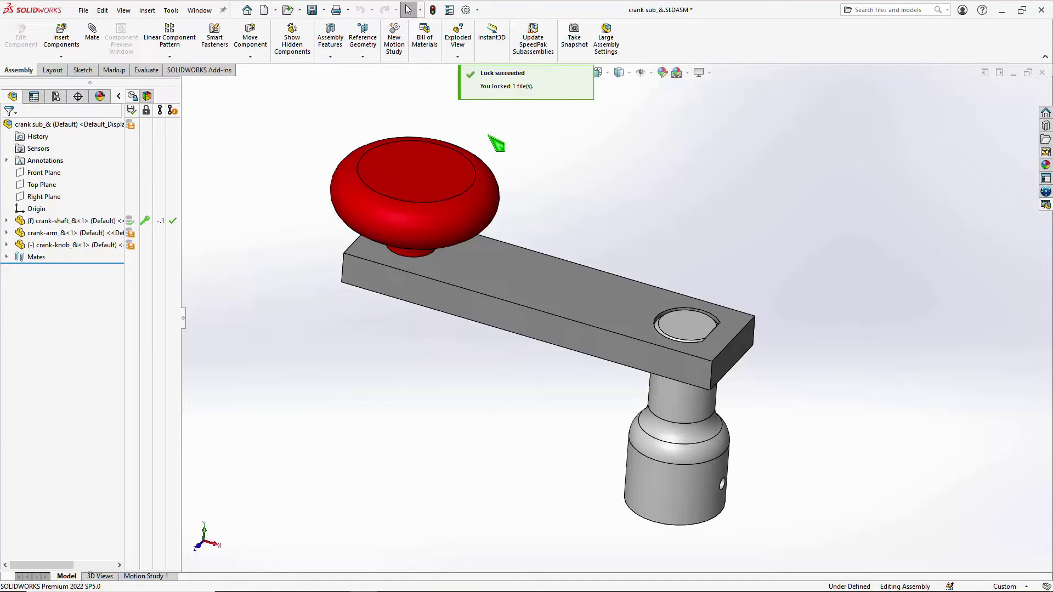
{"action": "left_click", "coordinate": [592, 83]}
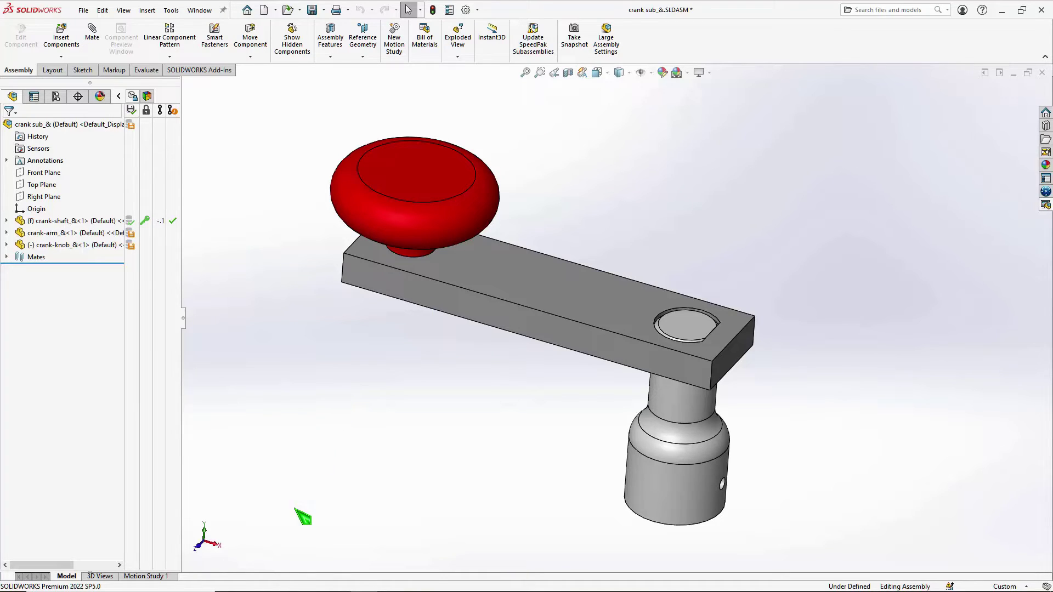
{"action": "mouse_move", "coordinate": [296, 590]}
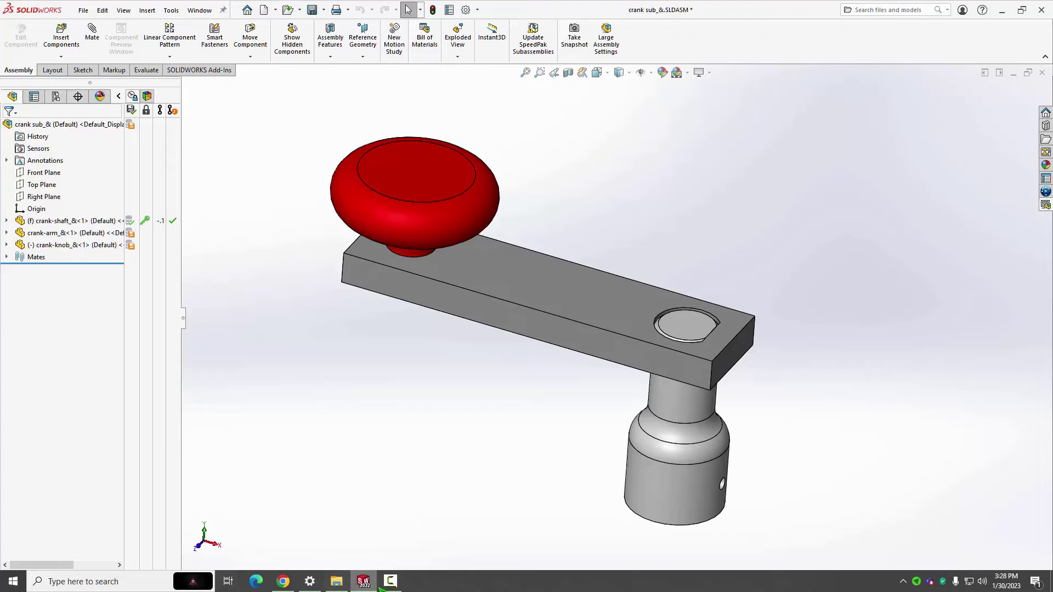
Step: In Chrome, view the OneDrive, IDrive, Box and Dropbox tabs, then switch back to SOLIDWORKS
{"action": "left_click", "coordinate": [284, 583]}
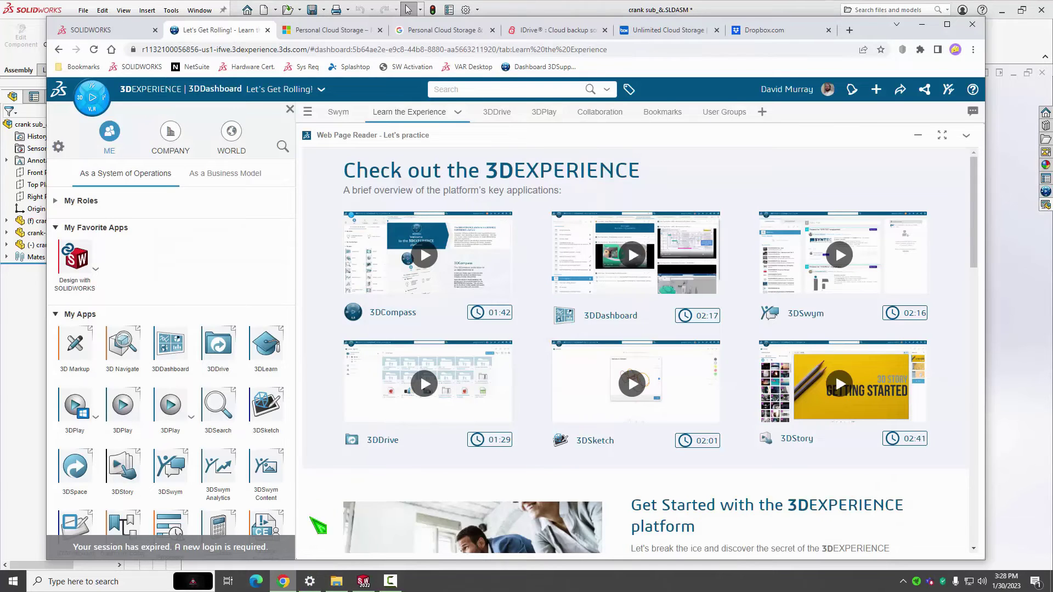
{"action": "left_click", "coordinate": [330, 31]}
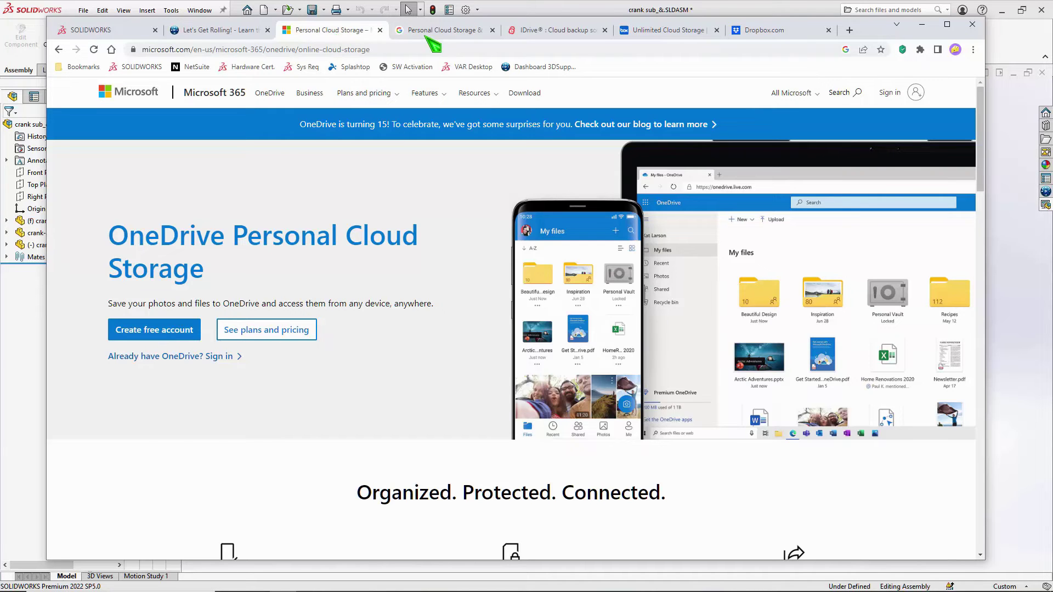
{"action": "left_click", "coordinate": [513, 34]}
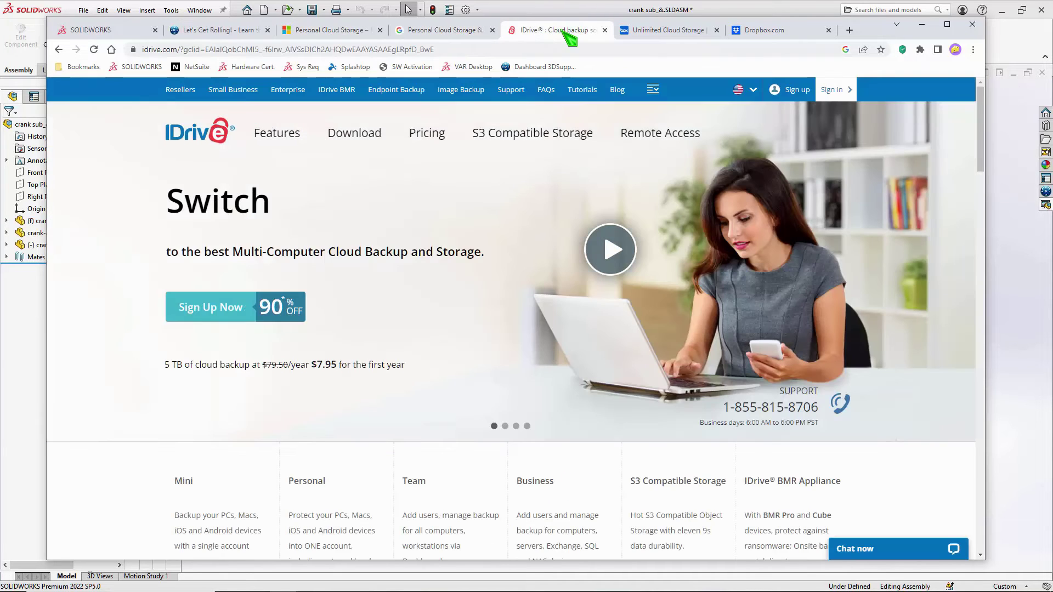
{"action": "left_click", "coordinate": [623, 34]}
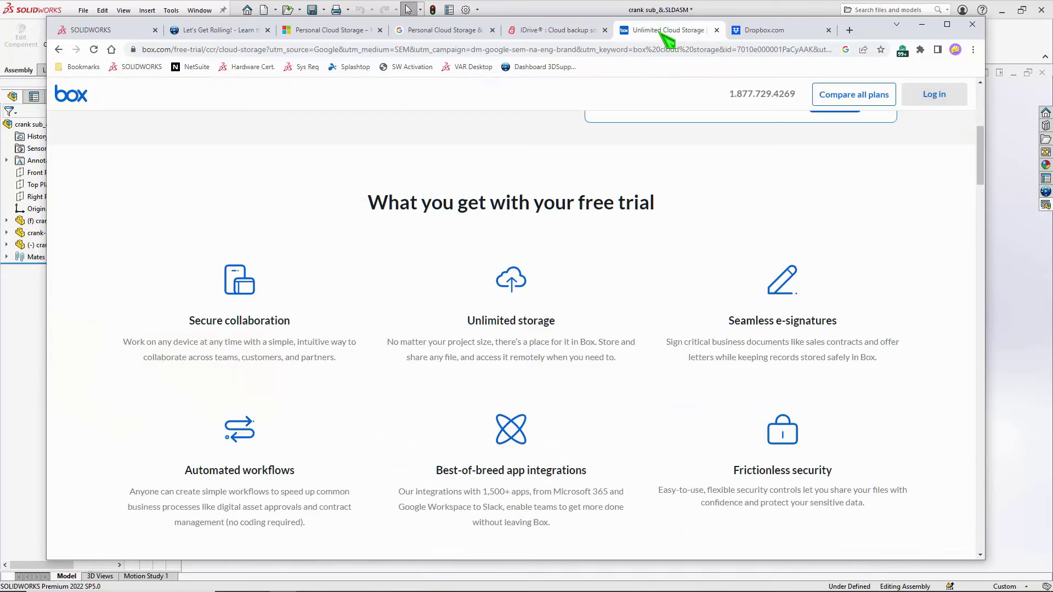
{"action": "left_click", "coordinate": [774, 34]}
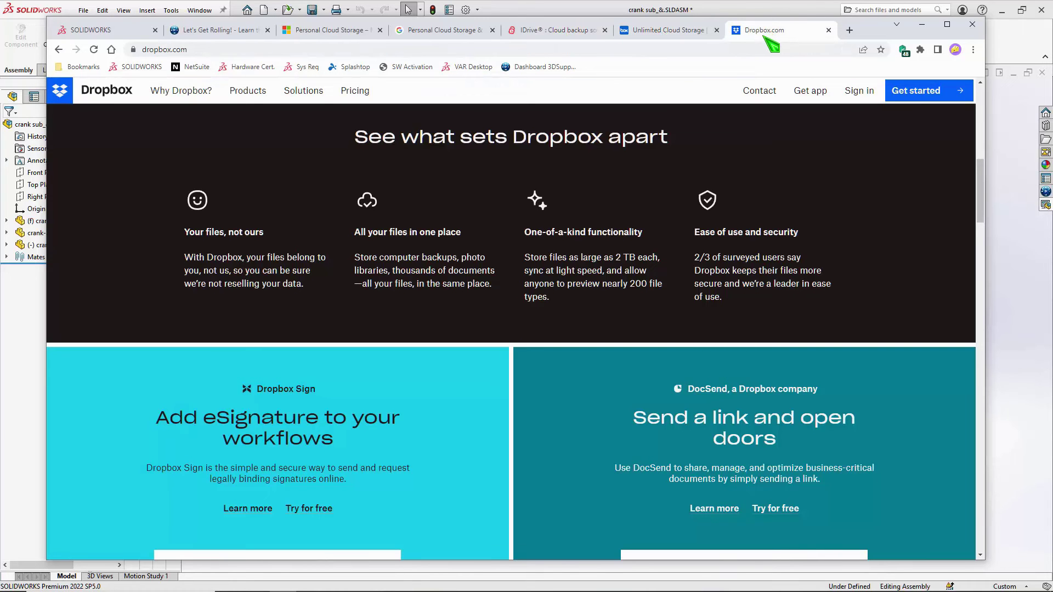
{"action": "key", "text": "alt+Tab"}
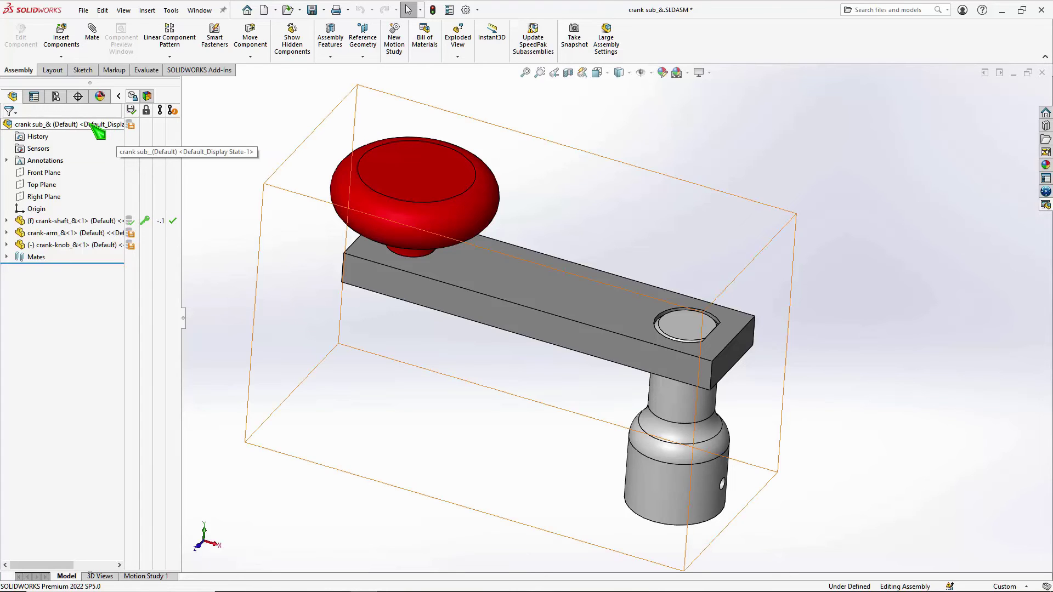
Step: Save the crank sub_& assembly with its arm and knob to 3DEXPERIENCE, then unlock the crank-shaft
{"action": "left_click", "coordinate": [83, 10]}
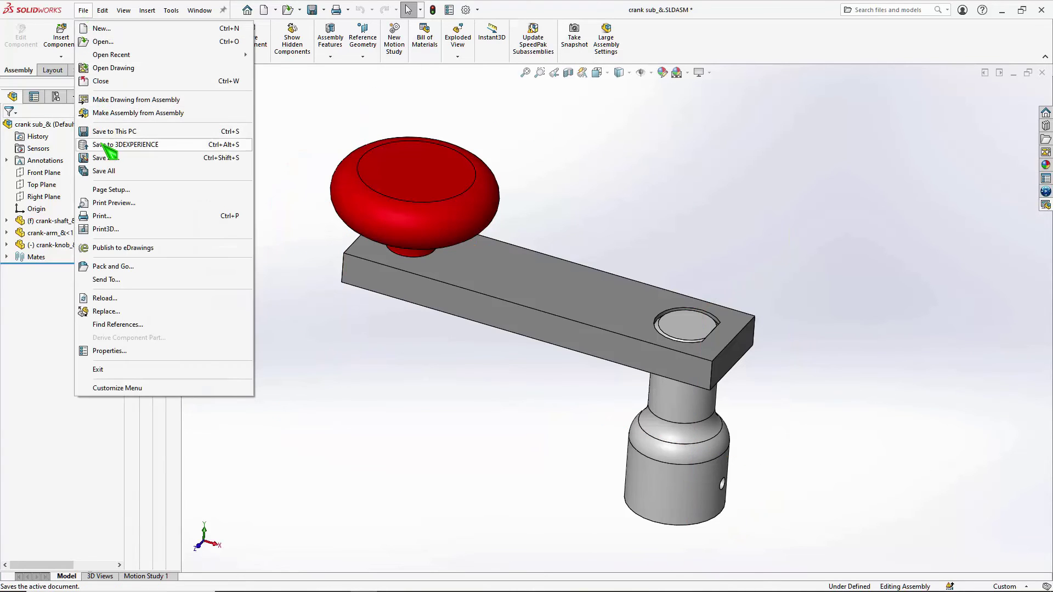
{"action": "left_click", "coordinate": [104, 145]}
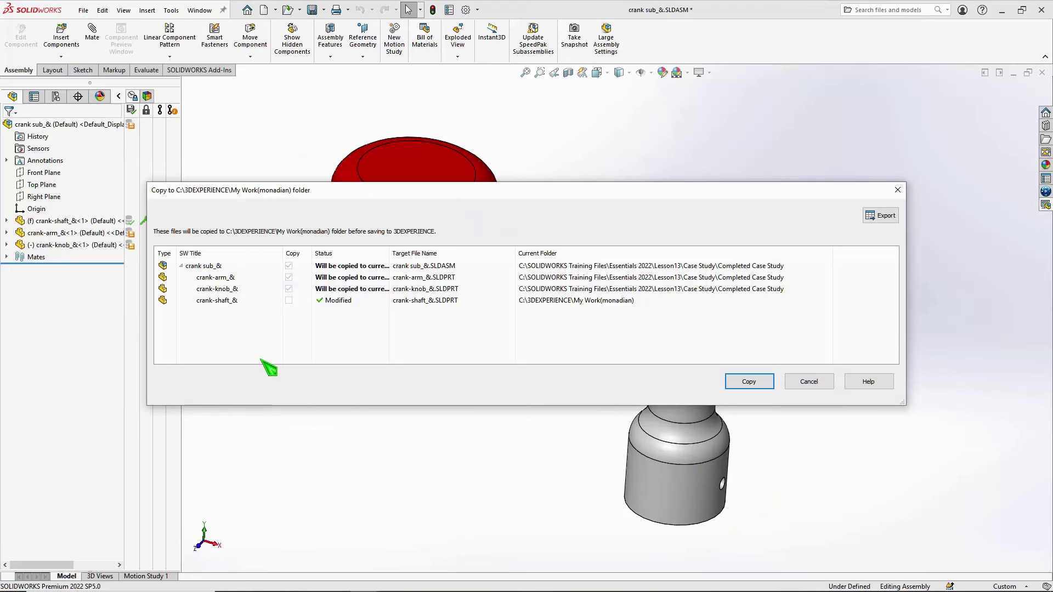
{"action": "left_click", "coordinate": [290, 268]}
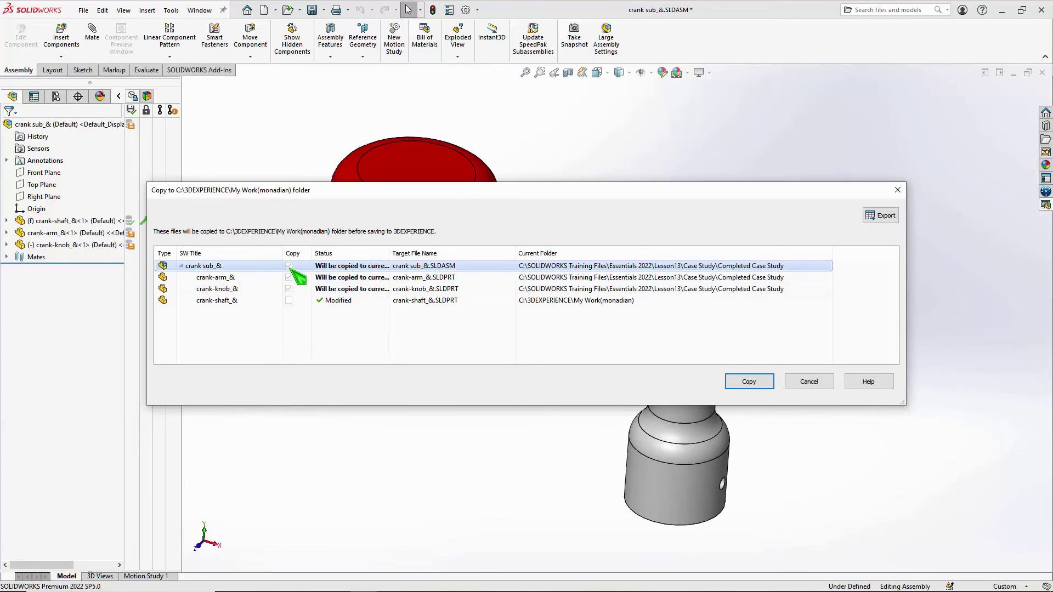
{"action": "left_click", "coordinate": [735, 381]}
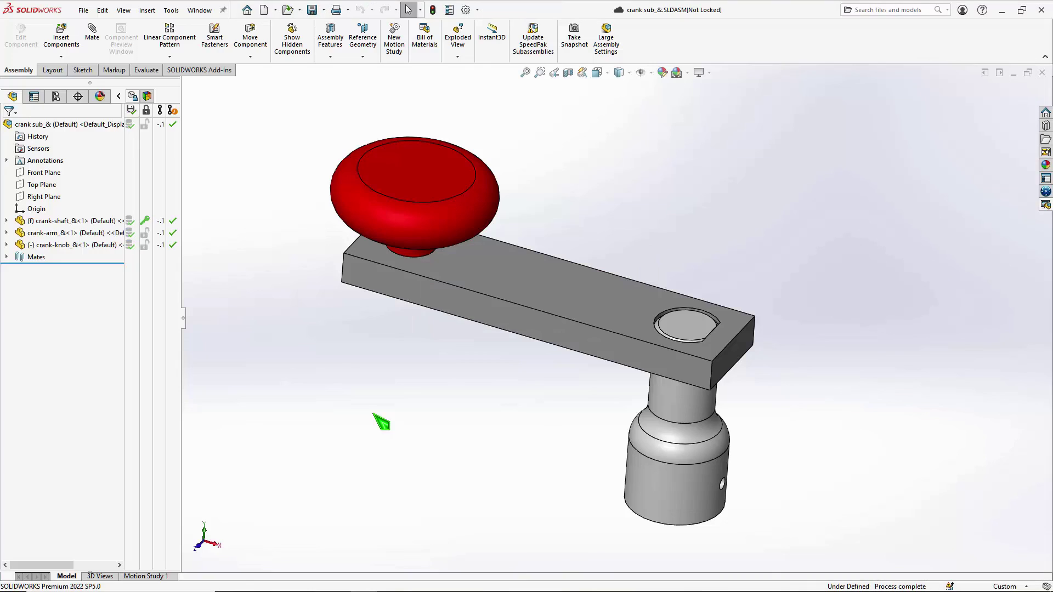
{"action": "left_click", "coordinate": [171, 222]}
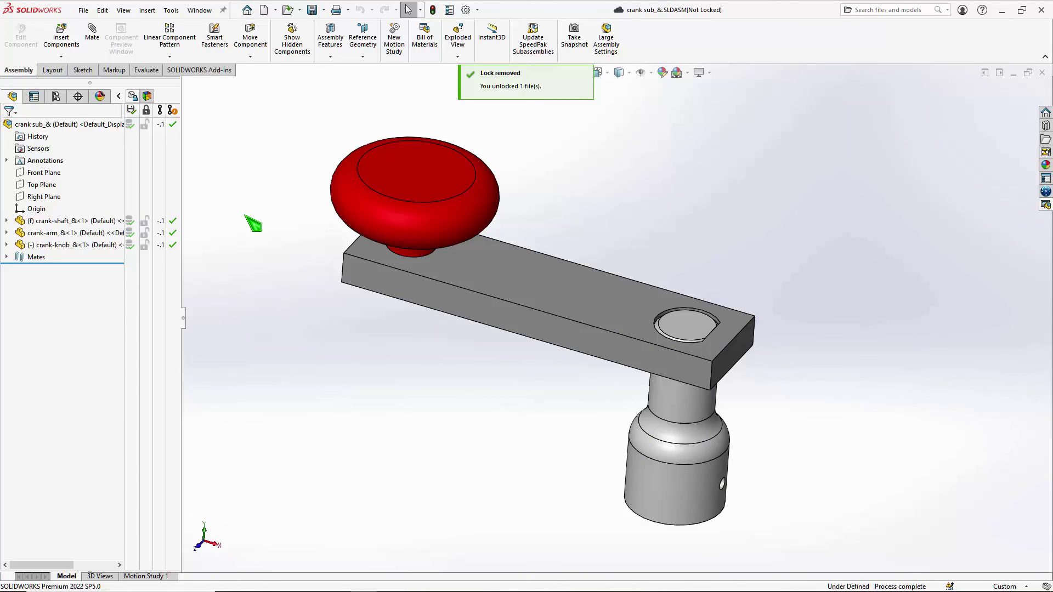